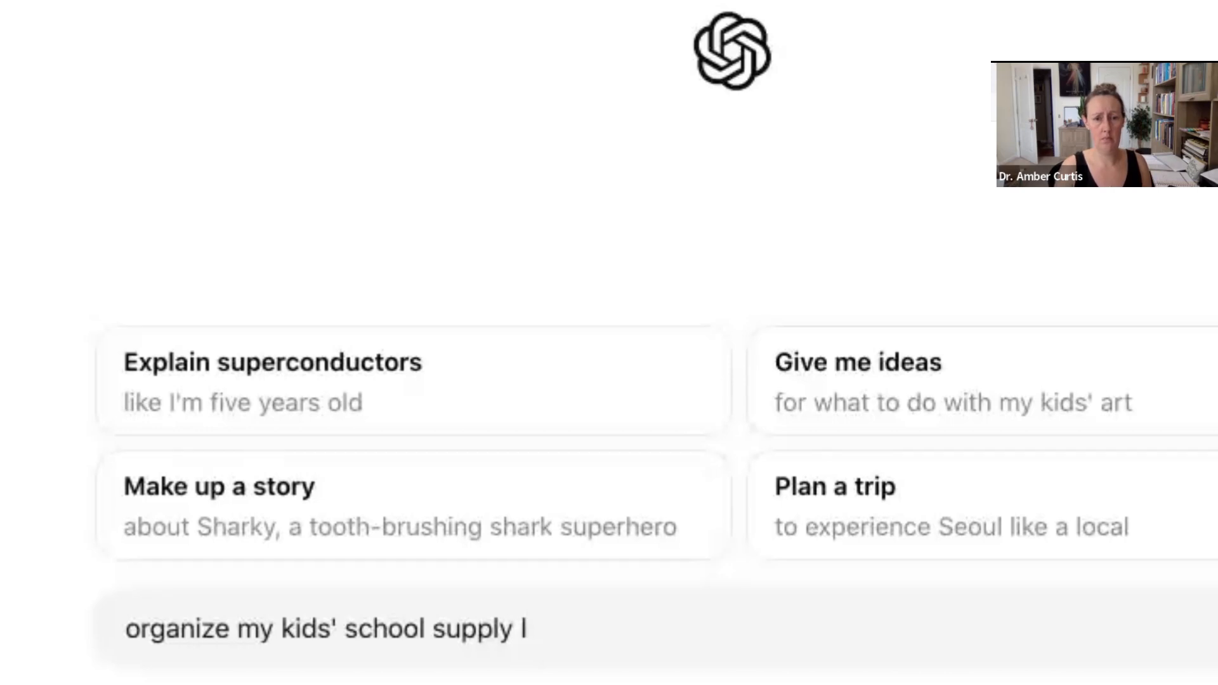
Step: Send the request "organize my kids' school supply lists" and follow up with the copied middle school and 4th grade supply lists
key("Return")
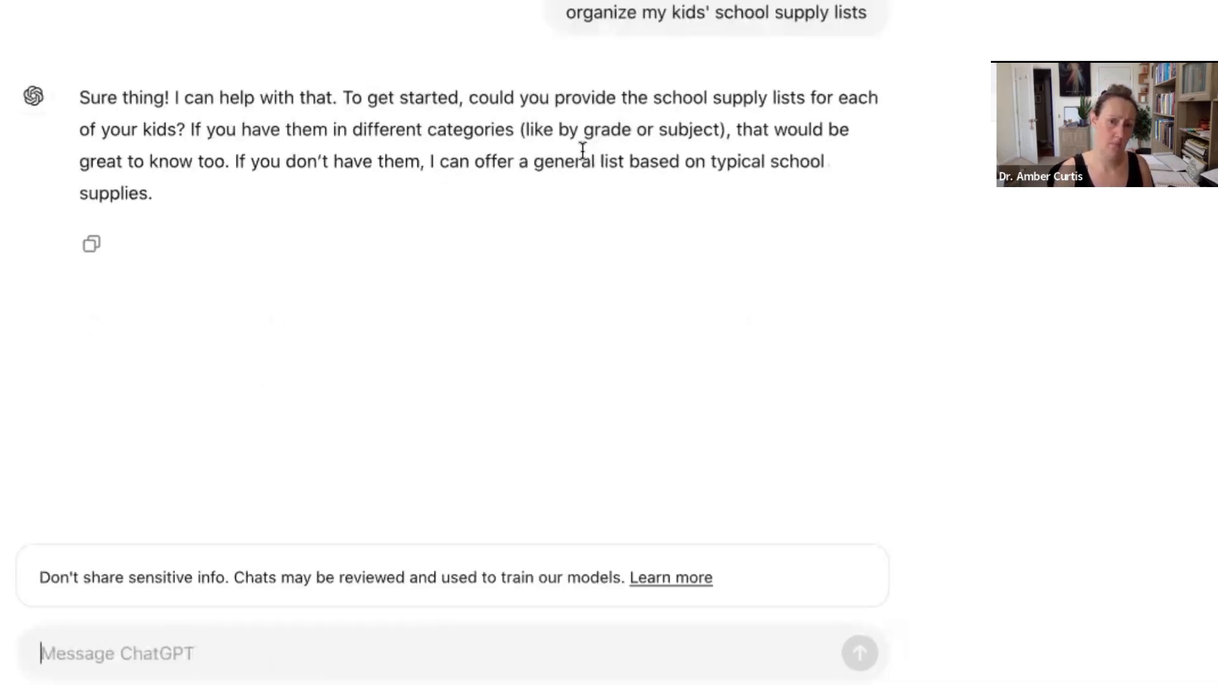
key("super+v")
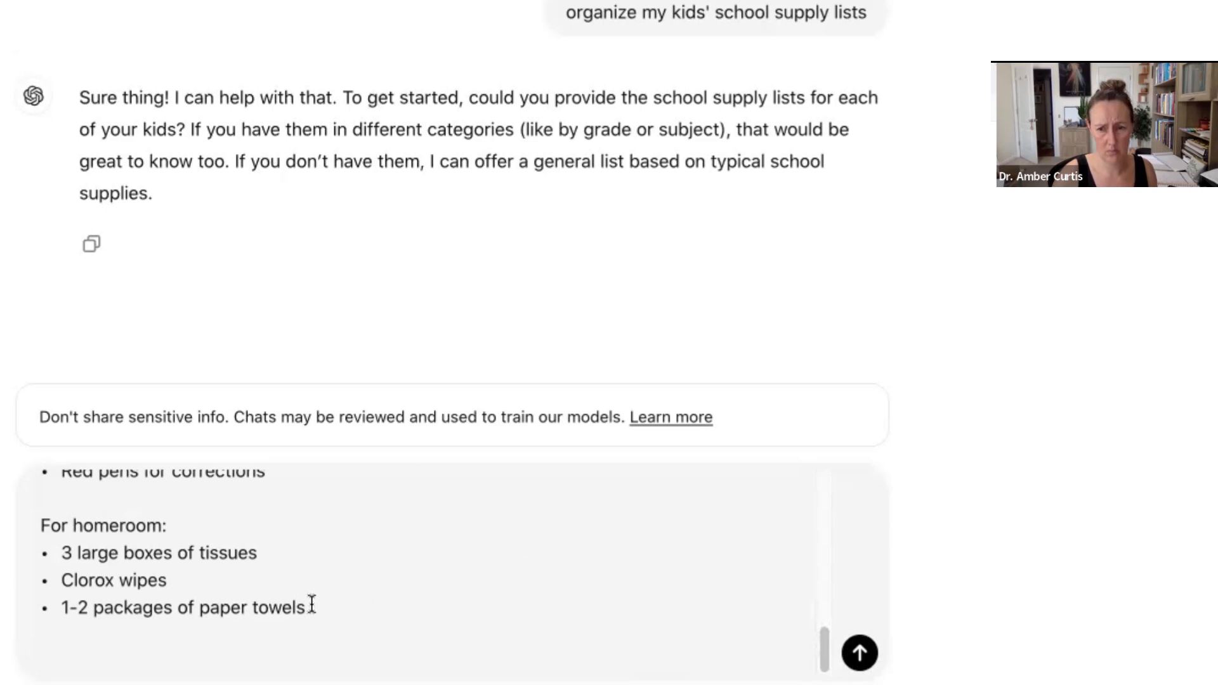
key("super+v")
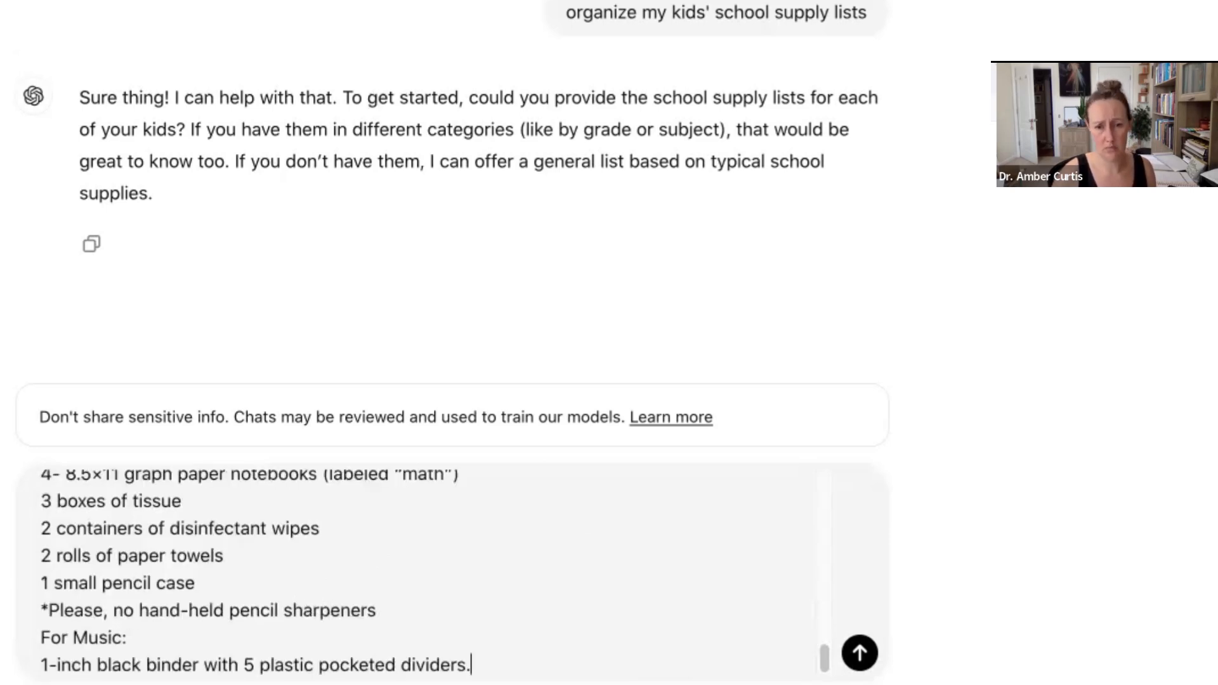
key("Return")
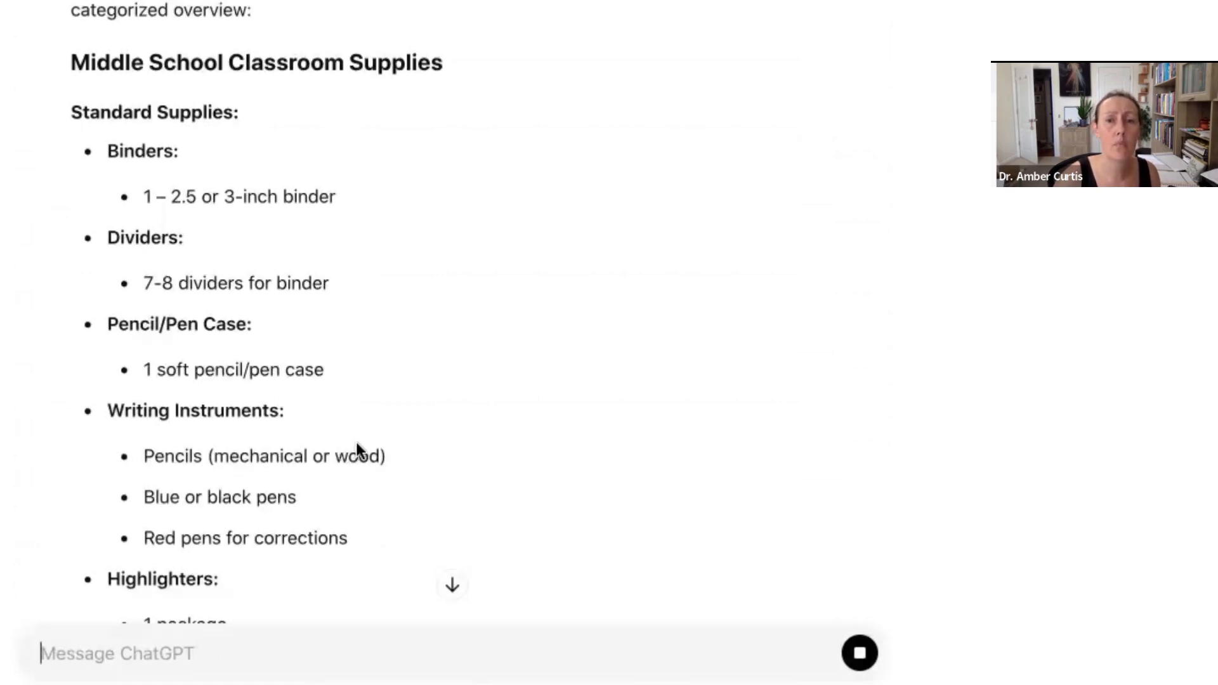
Step: Send the request "add these supplies to the list above" together with the copied First Grade supply list
scroll(385, 358, "up", 8)
scroll(382, 368, "down", 5)
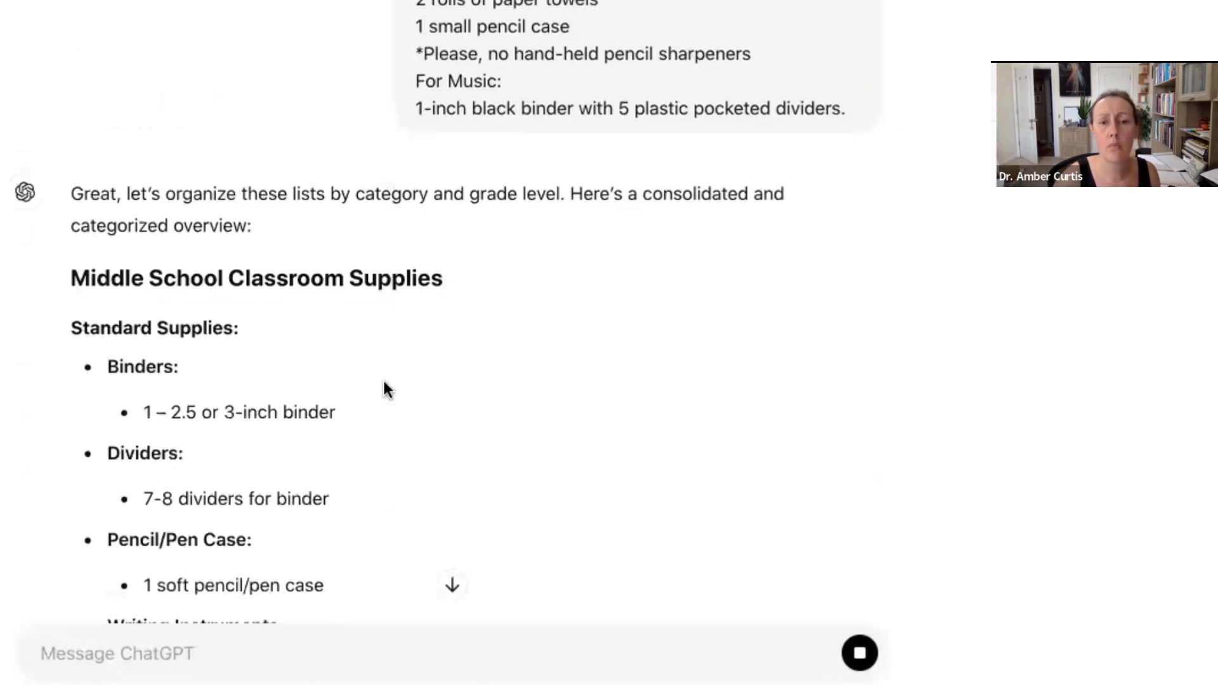
scroll(388, 390, "down", 15)
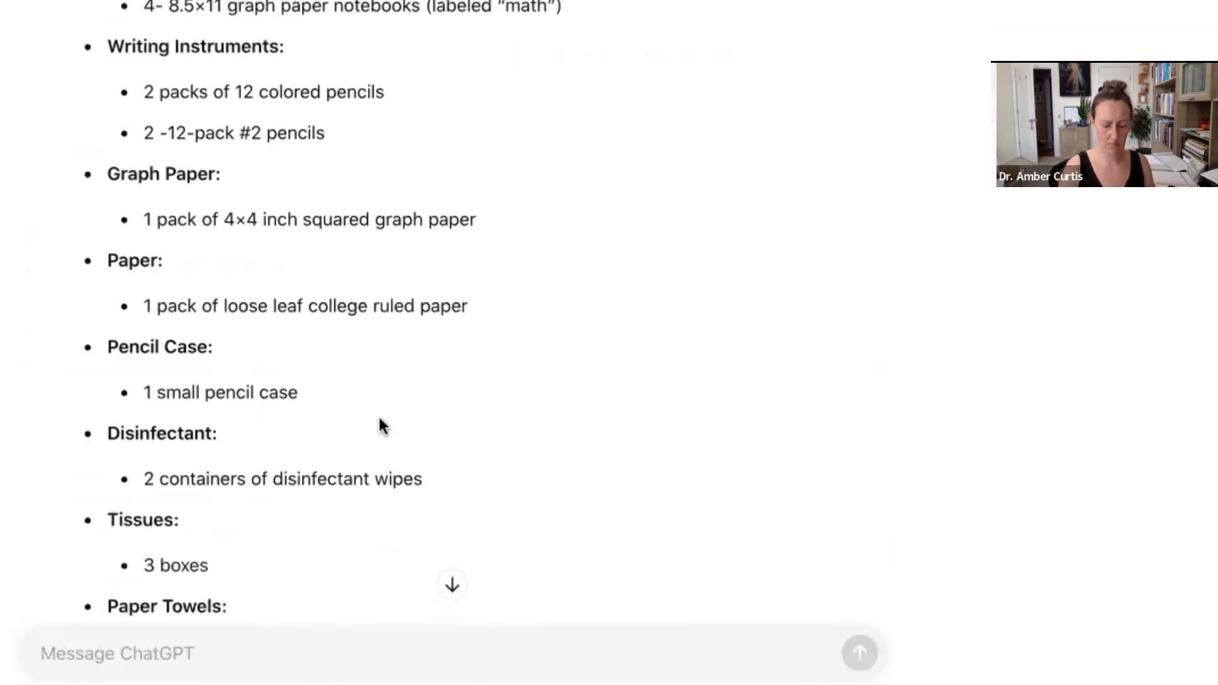
scroll(385, 426, "down", 10)
type("add these supplies to the list")
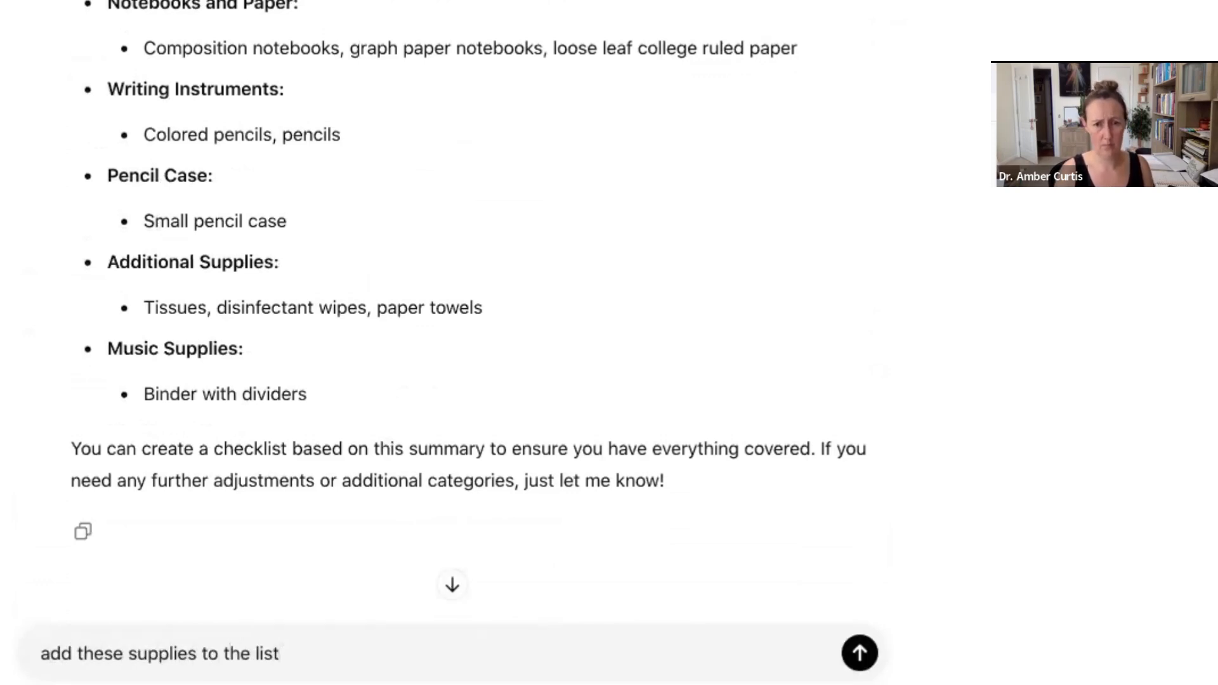
type(" above")
key("ctrl+v")
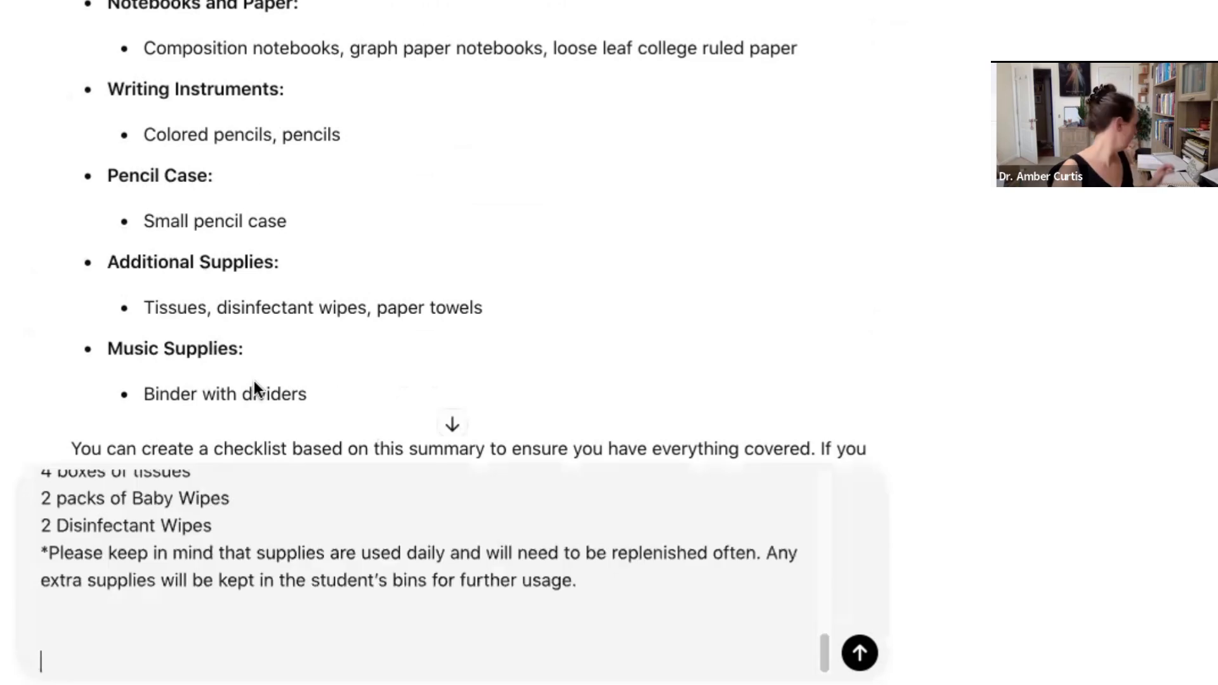
key("Return")
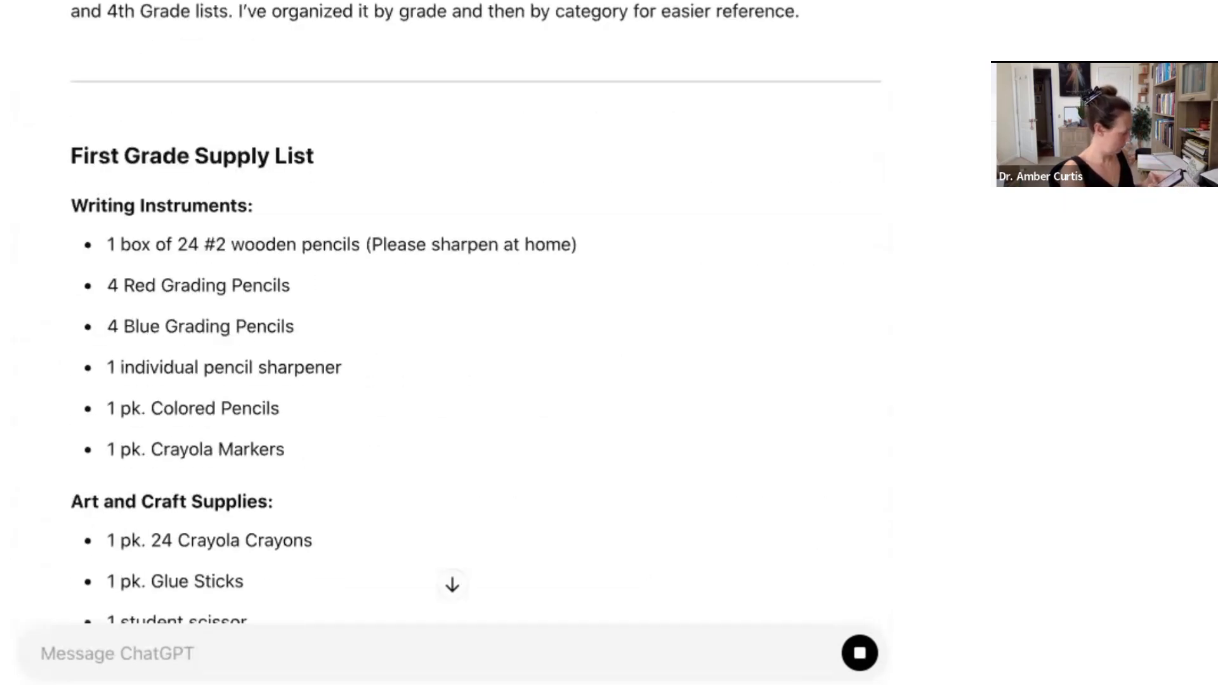
Step: Send the request "please reorganize all the supplies above into one single list sorted by category (office supplies, home products, etc.)"
scroll(487, 143, "up", 3)
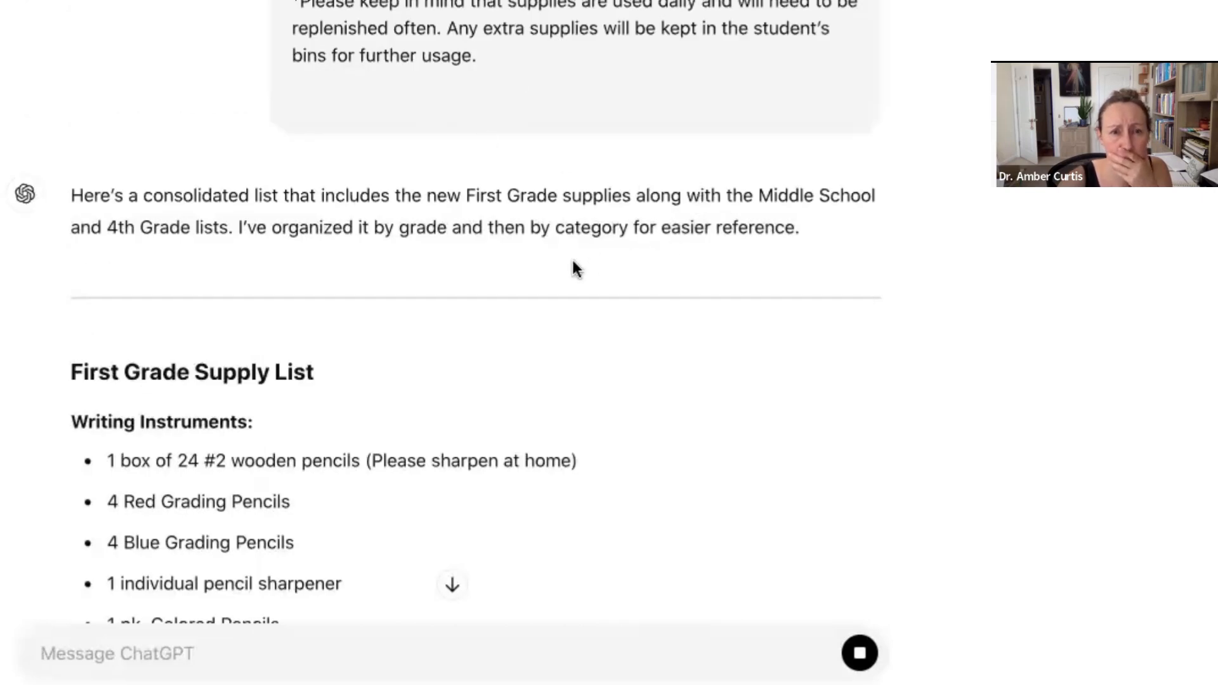
scroll(572, 257, "down", 15)
scroll(573, 279, "down", 20)
scroll(578, 282, "down", 20)
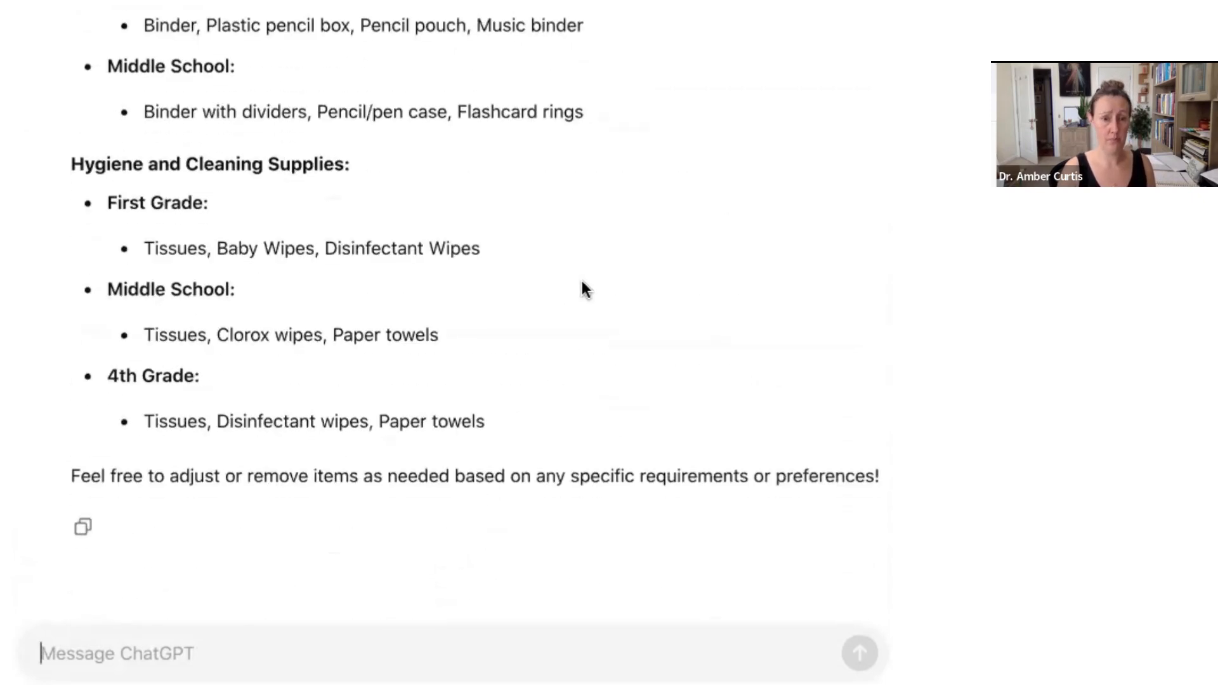
type("please reorganize all the ")
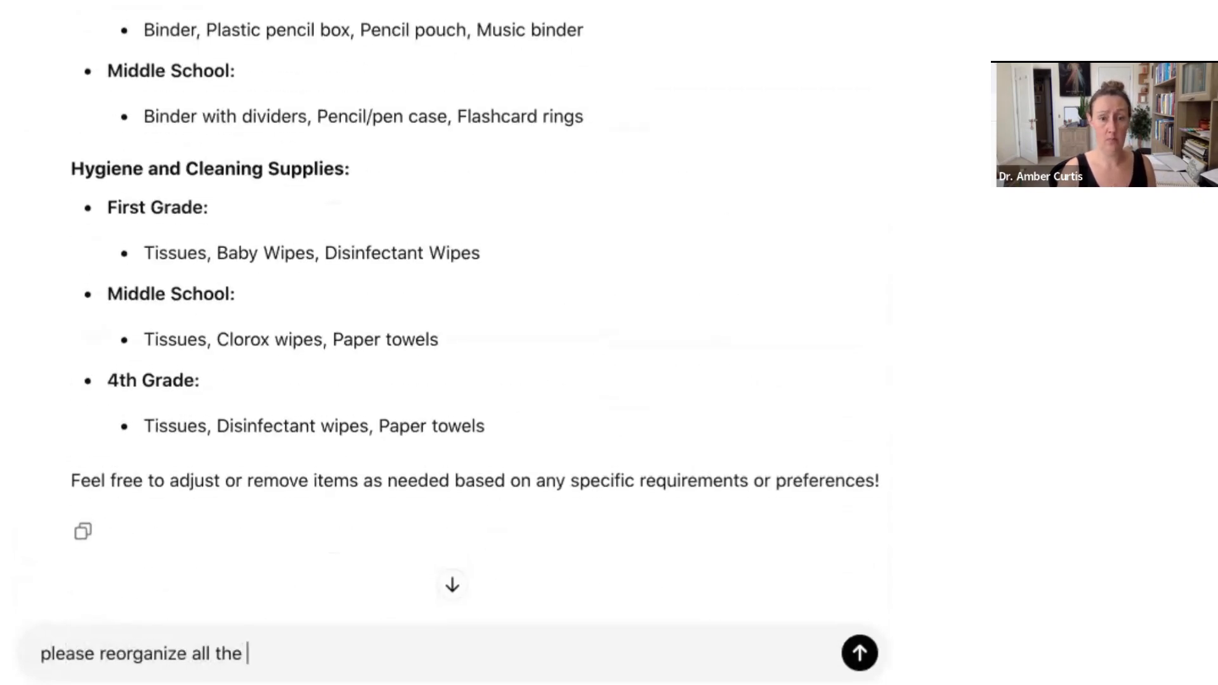
type("supplies above into one")
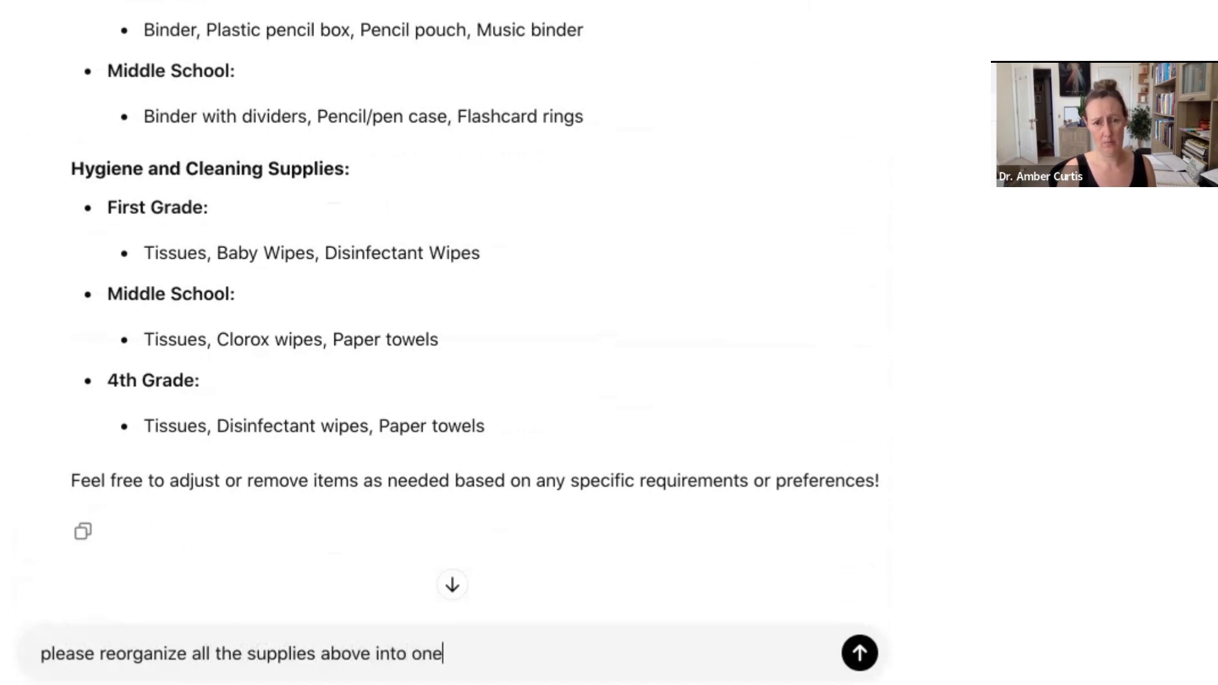
type(" single list sorted by")
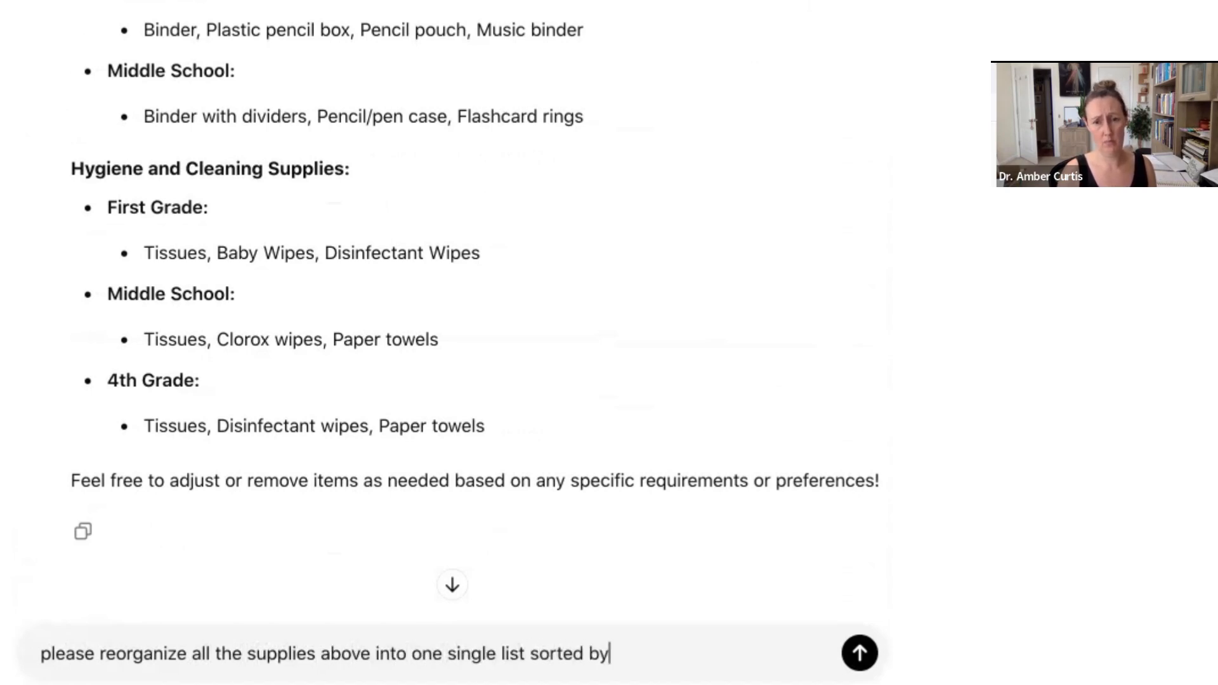
type(" category (offic")
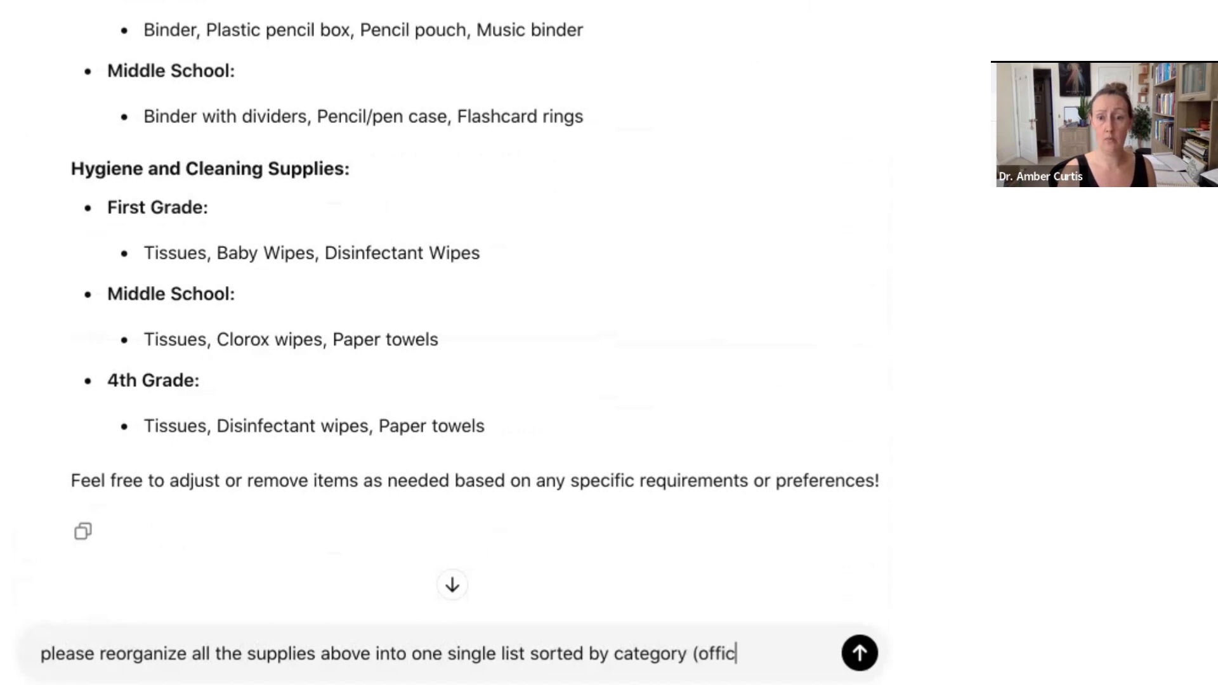
type("e supplies, home")
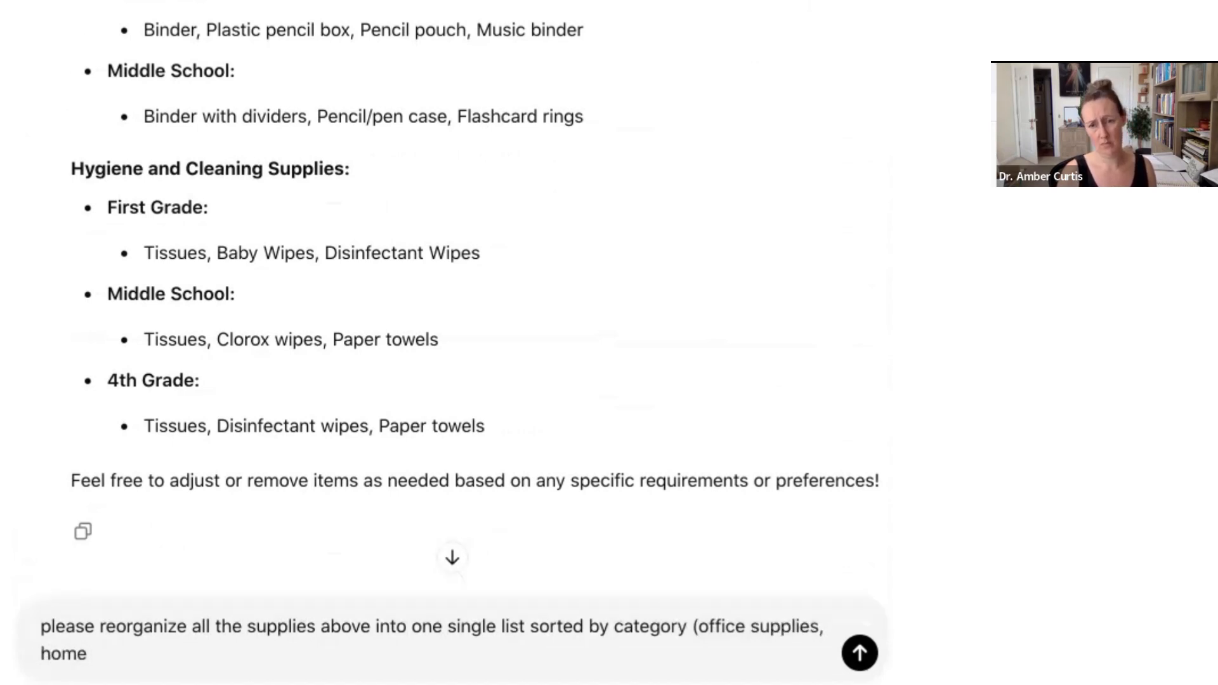
type(" products, etc.)")
key("Return")
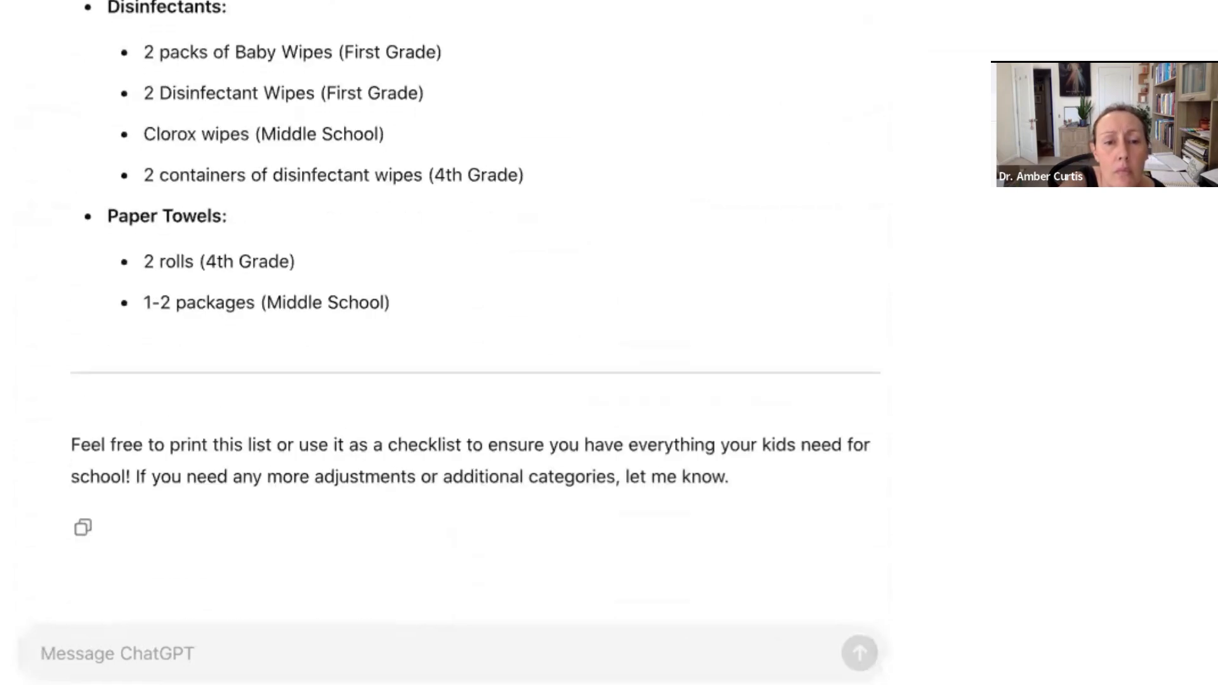
Step: Send the message "Amazing. Please also provide links to compare prices for each product on Amazon versus Walmart"
type("Amazing. Please also provide")
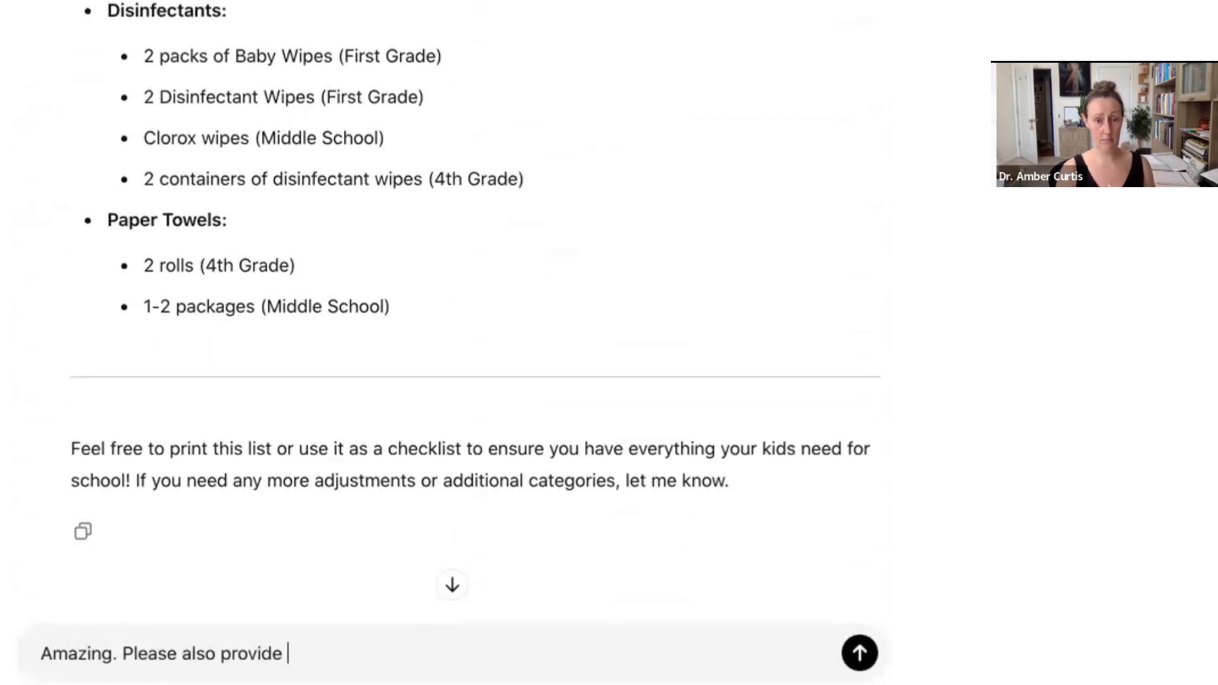
type(" links to compar")
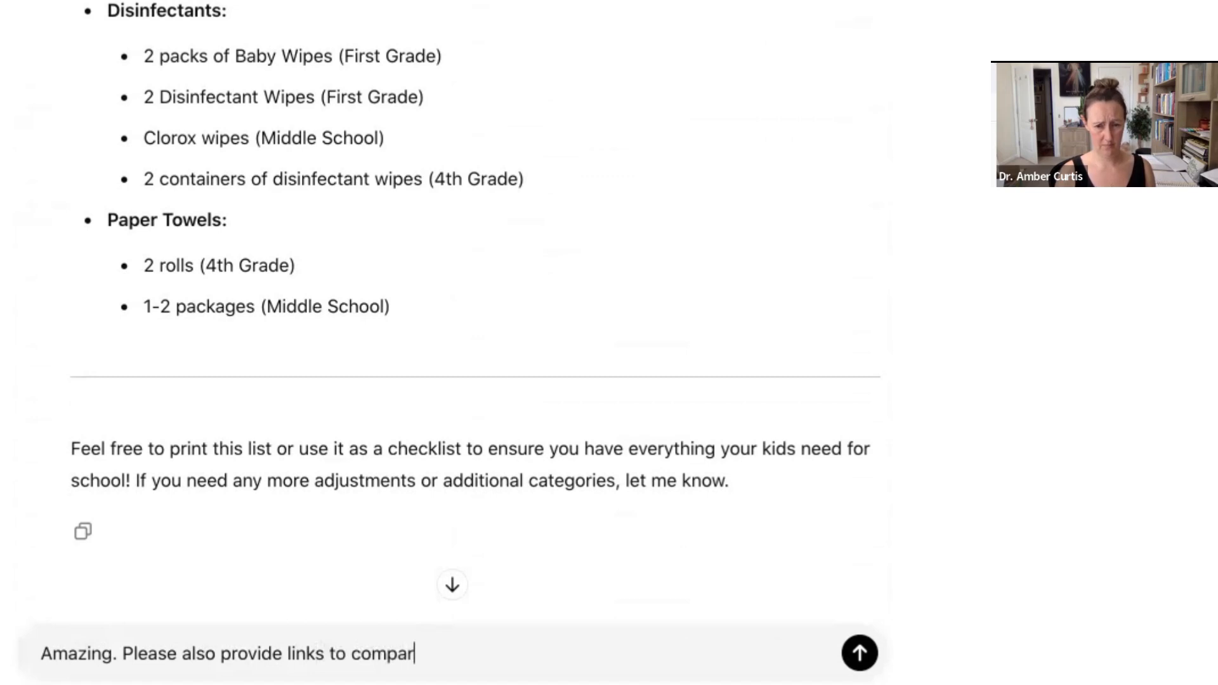
type("e prices for each produc")
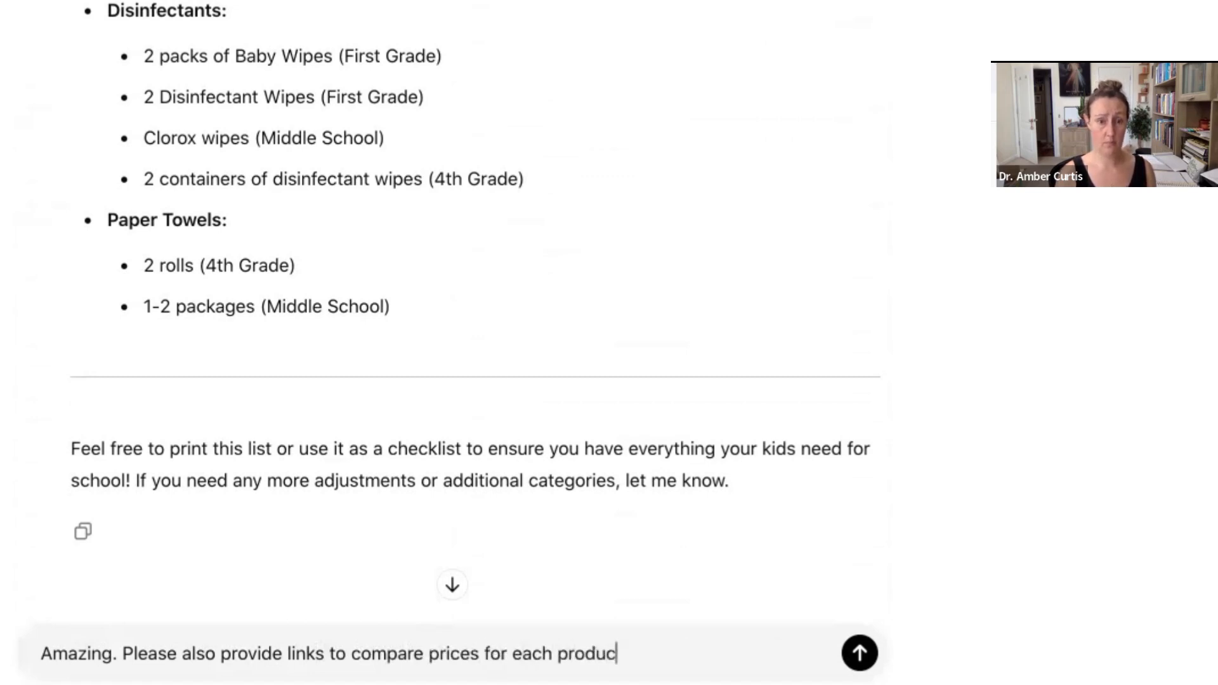
type("t above on Amazon versus Walmart")
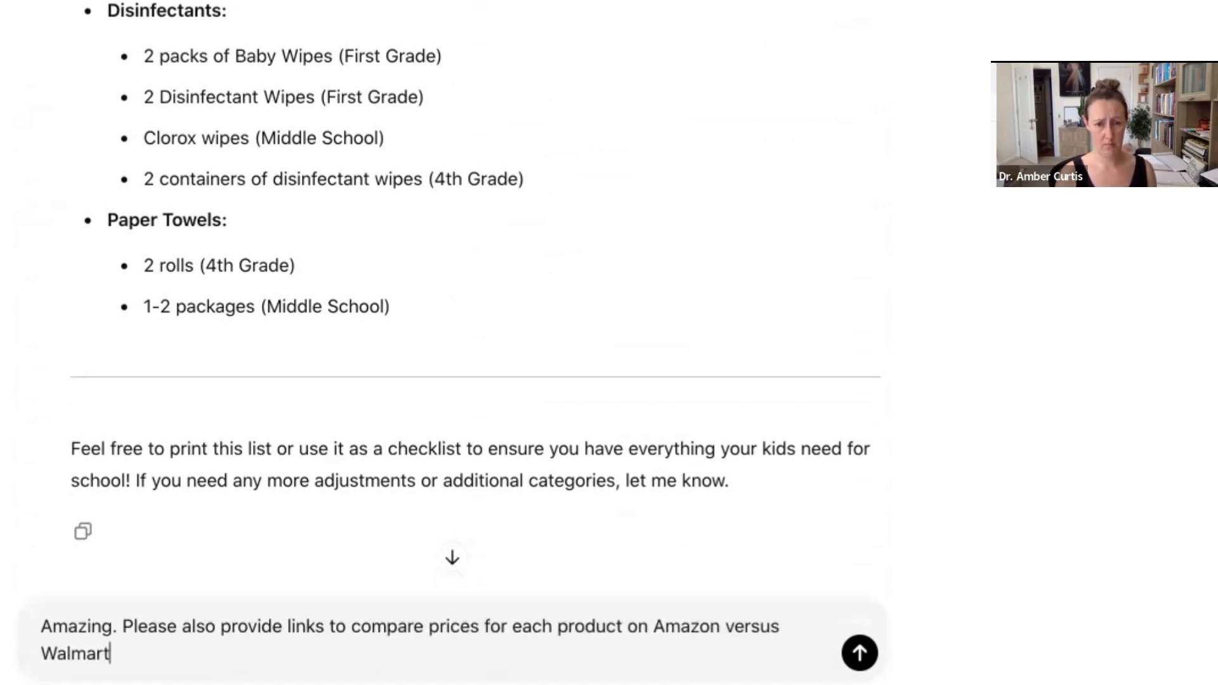
key("Return")
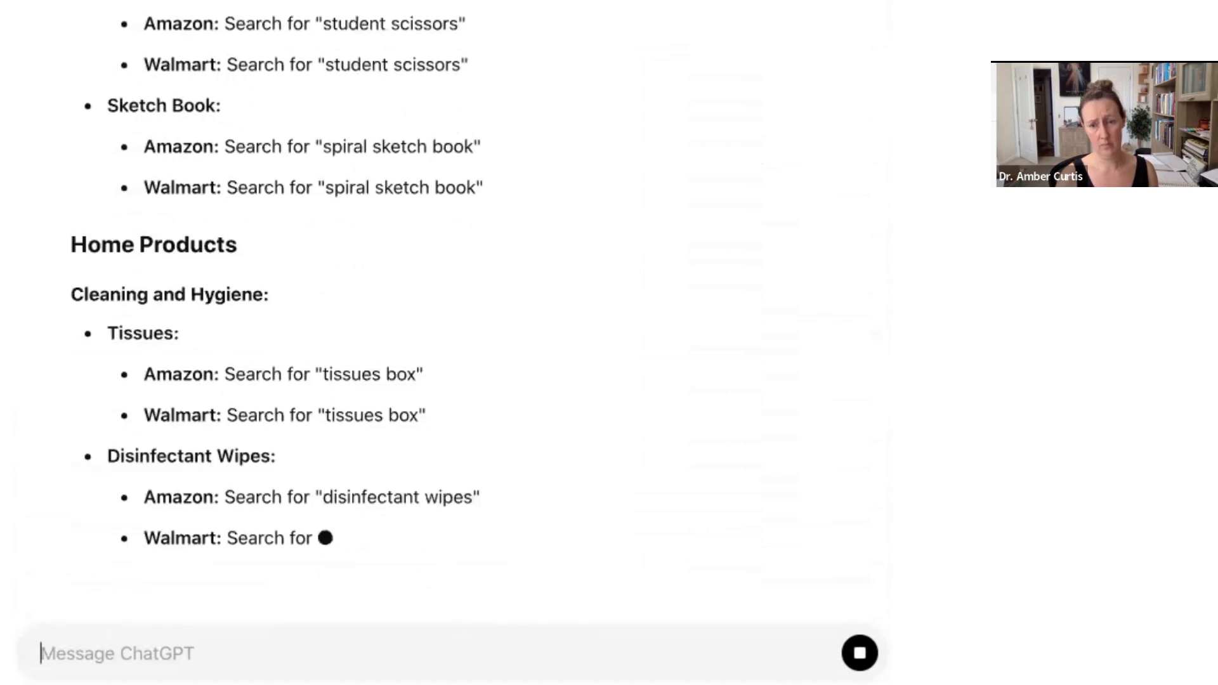
Step: Send the follow-up request "replace search terms above with actual links" for the Amazon and Walmart products
type("repla")
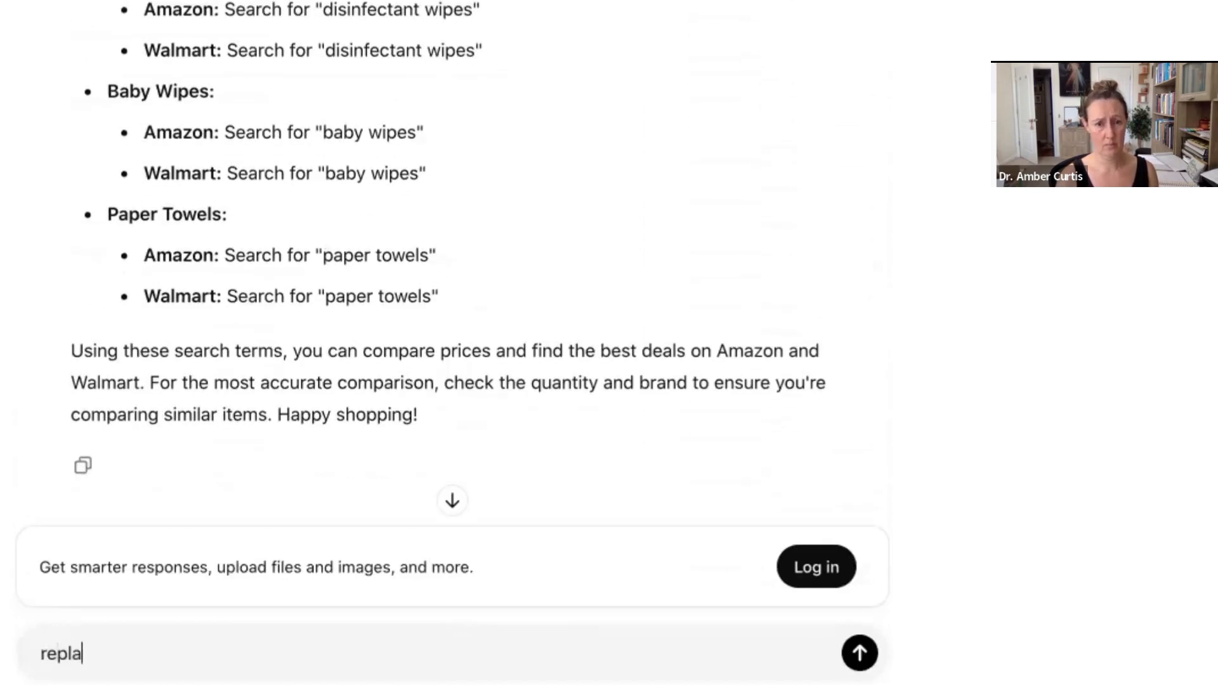
type("ce ")
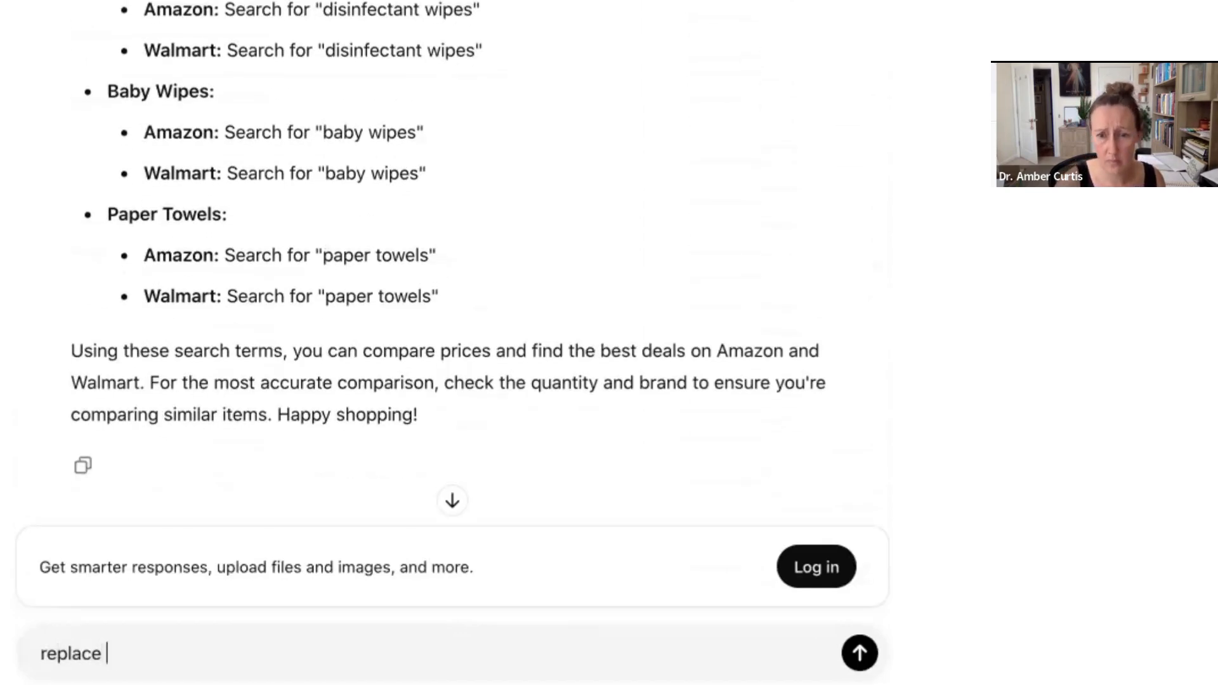
type("search terms above with actual links")
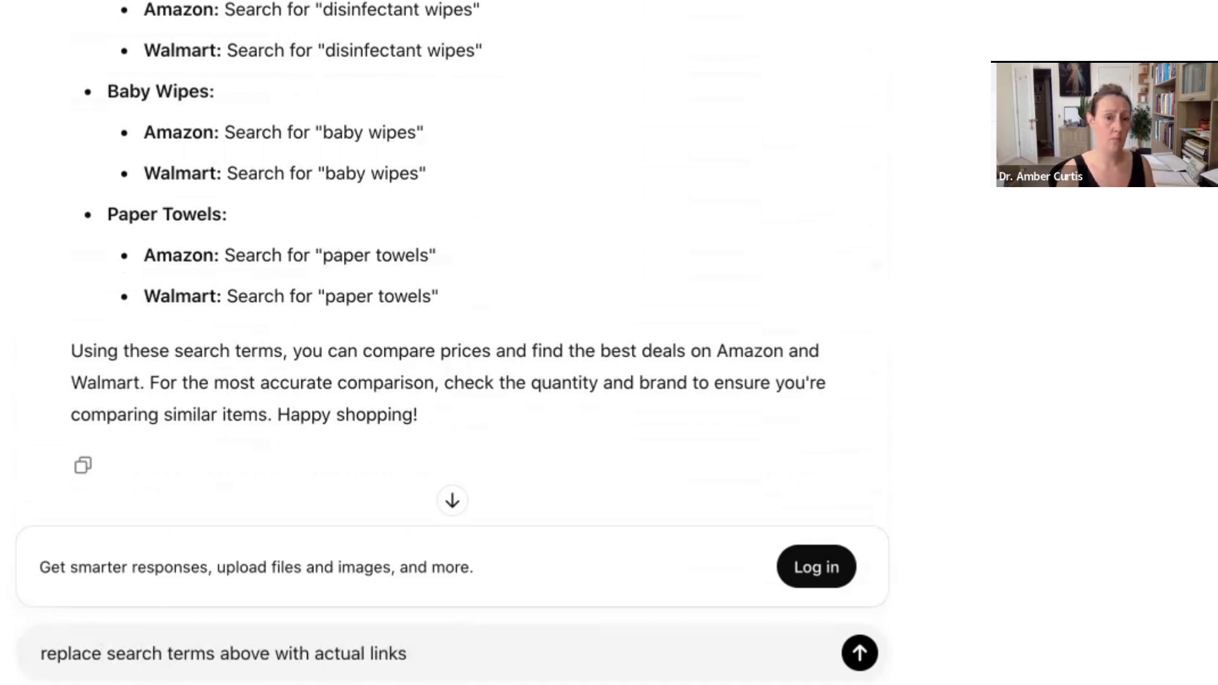
key("Return")
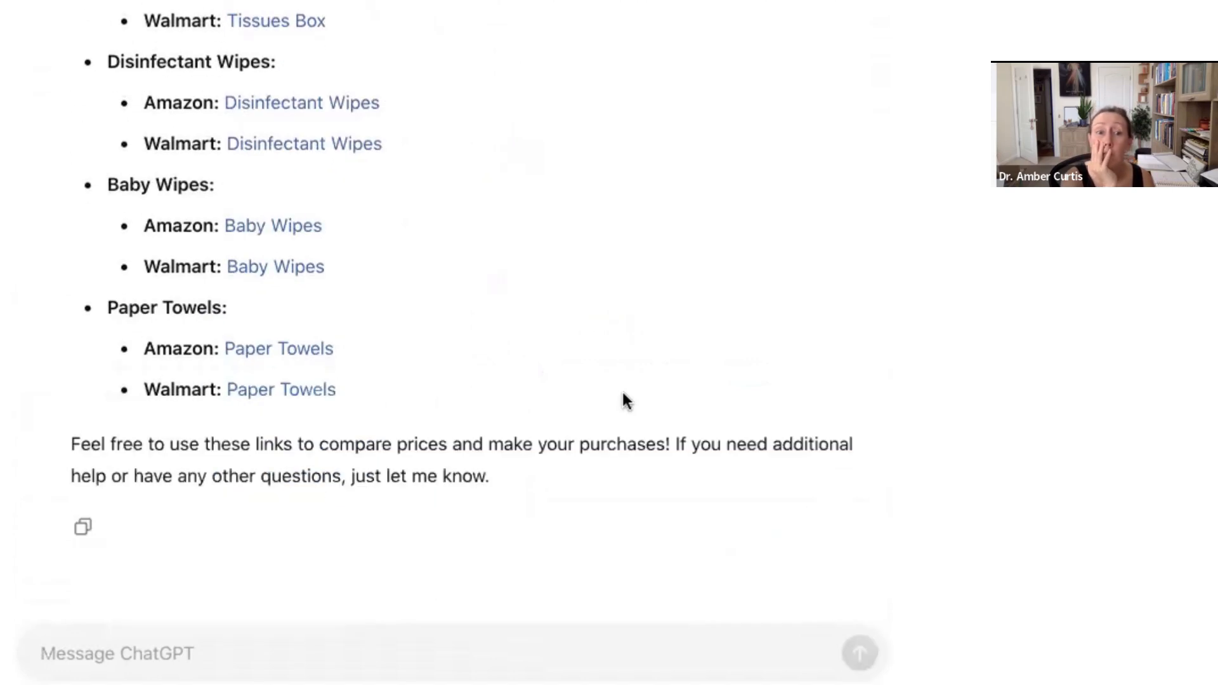
Step: Ask "What's the total estimated cost of all the supplies needed?" and "how do I download this entire output" as two separate messages
type("What's the total estimated cost of all the supplies needed?")
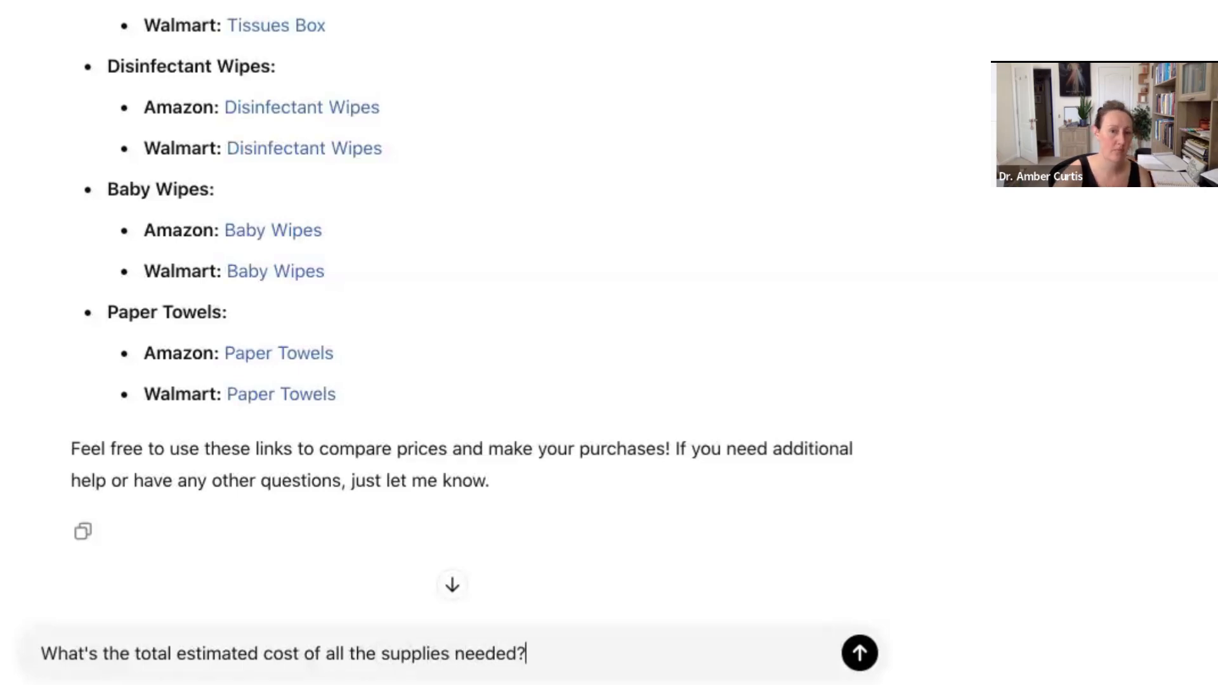
key("Return")
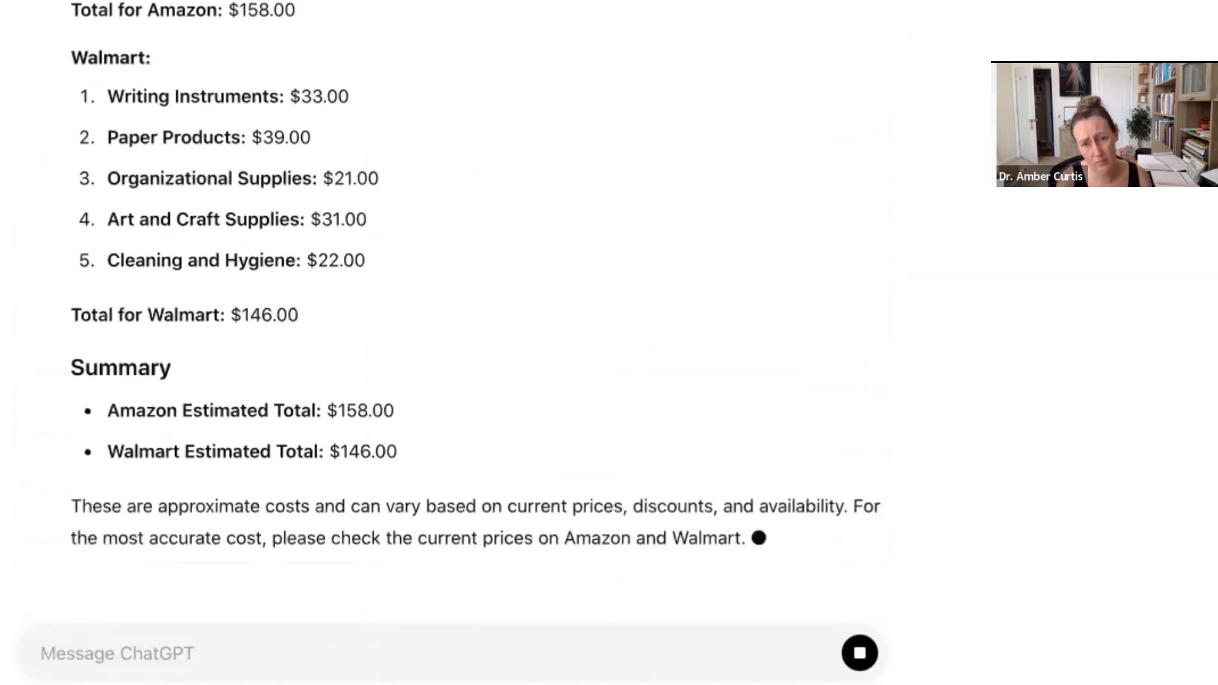
type("how")
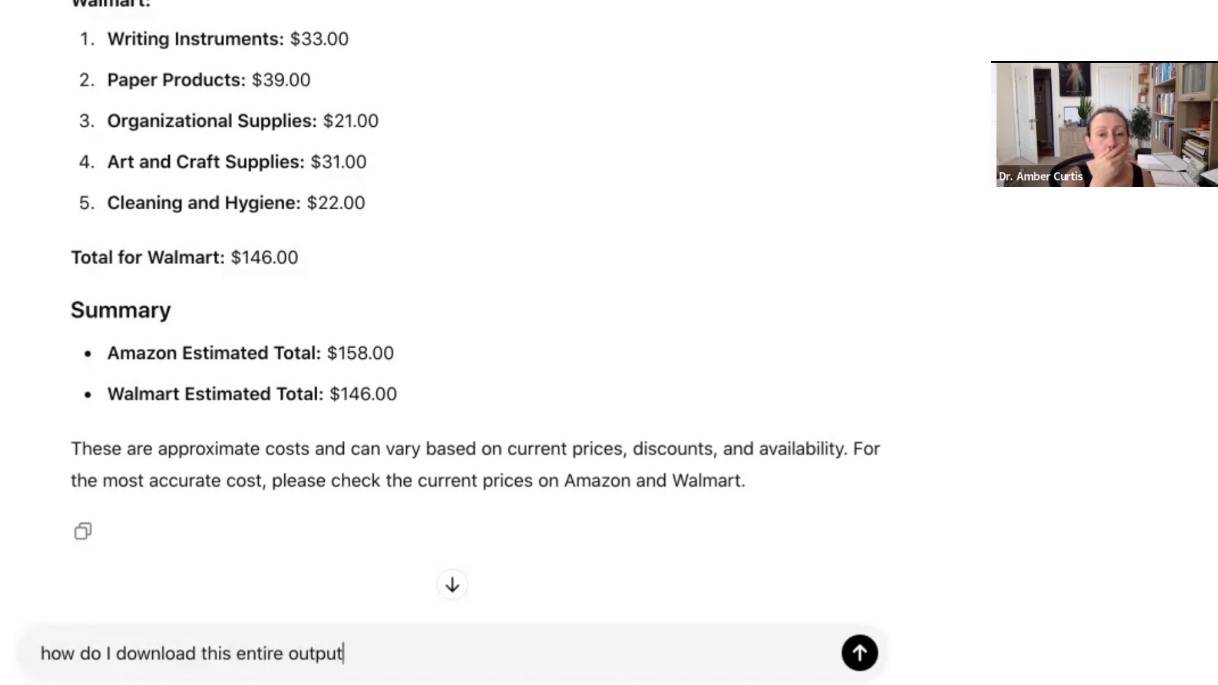
key("Return")
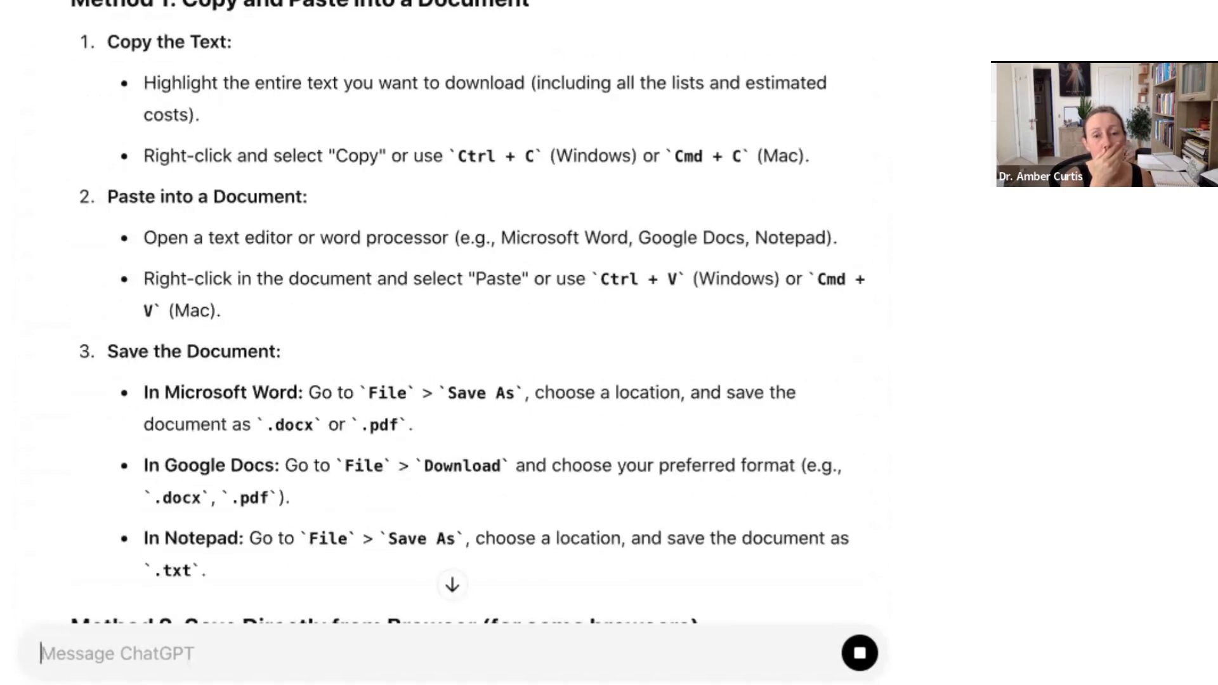
Step: Read through the suggested methods for downloading the output and send the reply "thank you!"
scroll(617, 570, "down", 5)
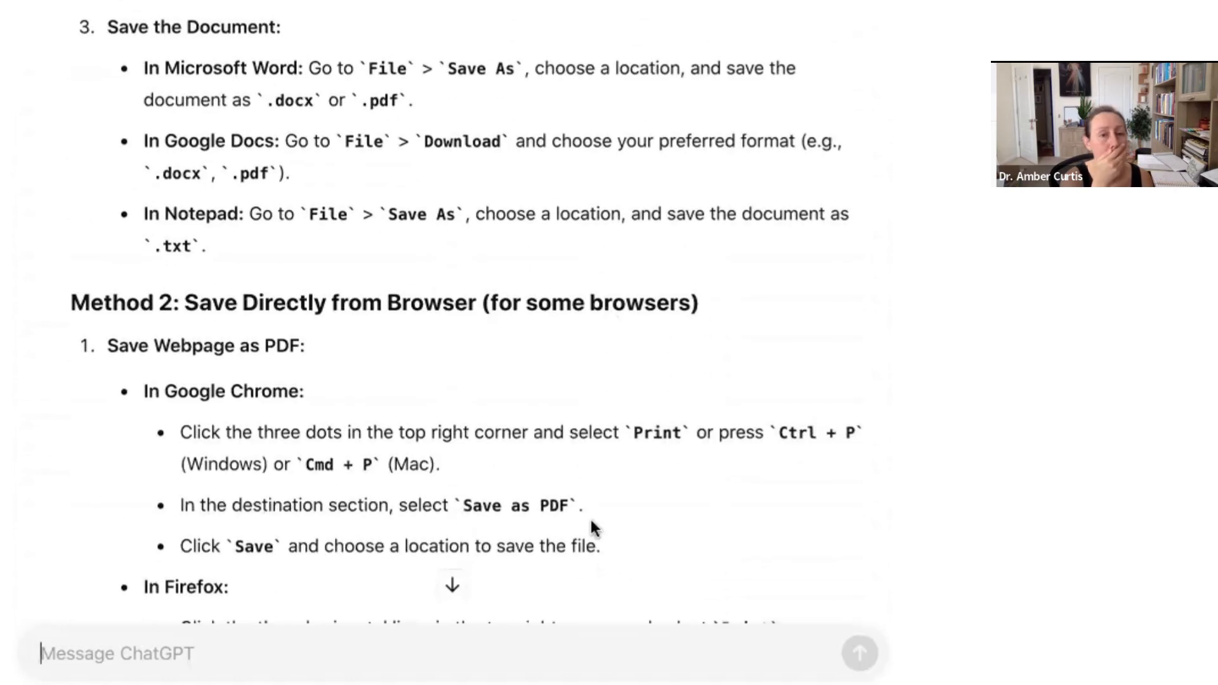
scroll(532, 354, "down", 10)
scroll(532, 366, "down", 1)
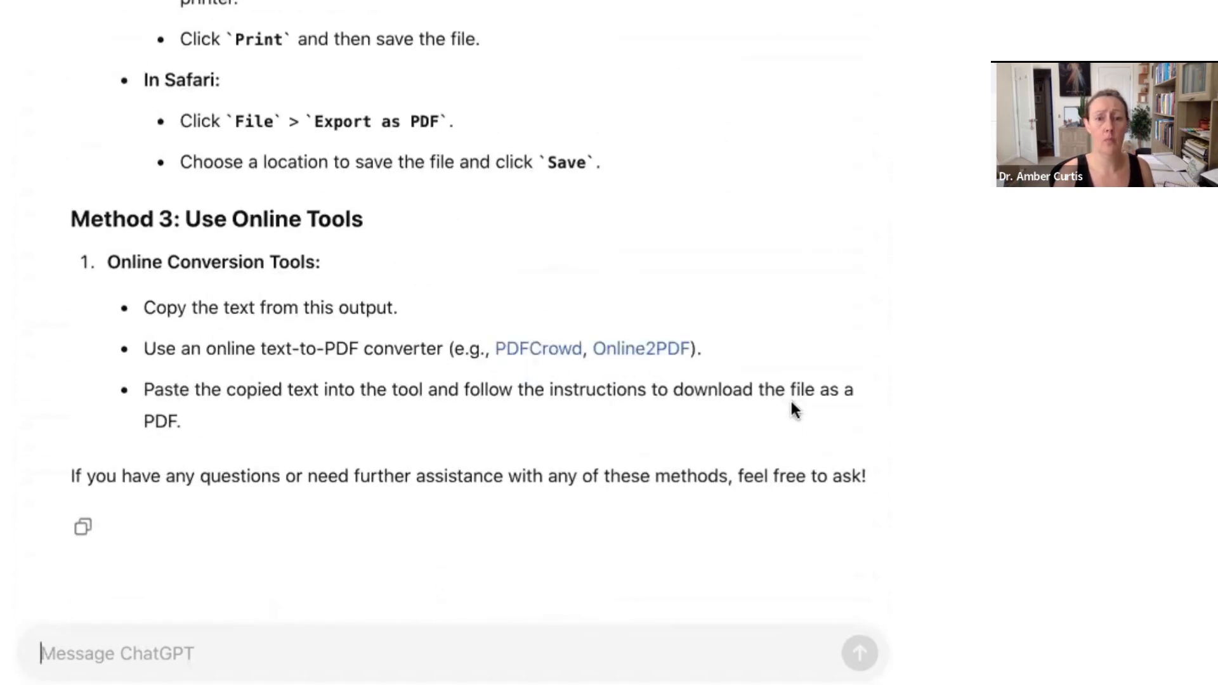
scroll(795, 412, "up", 1)
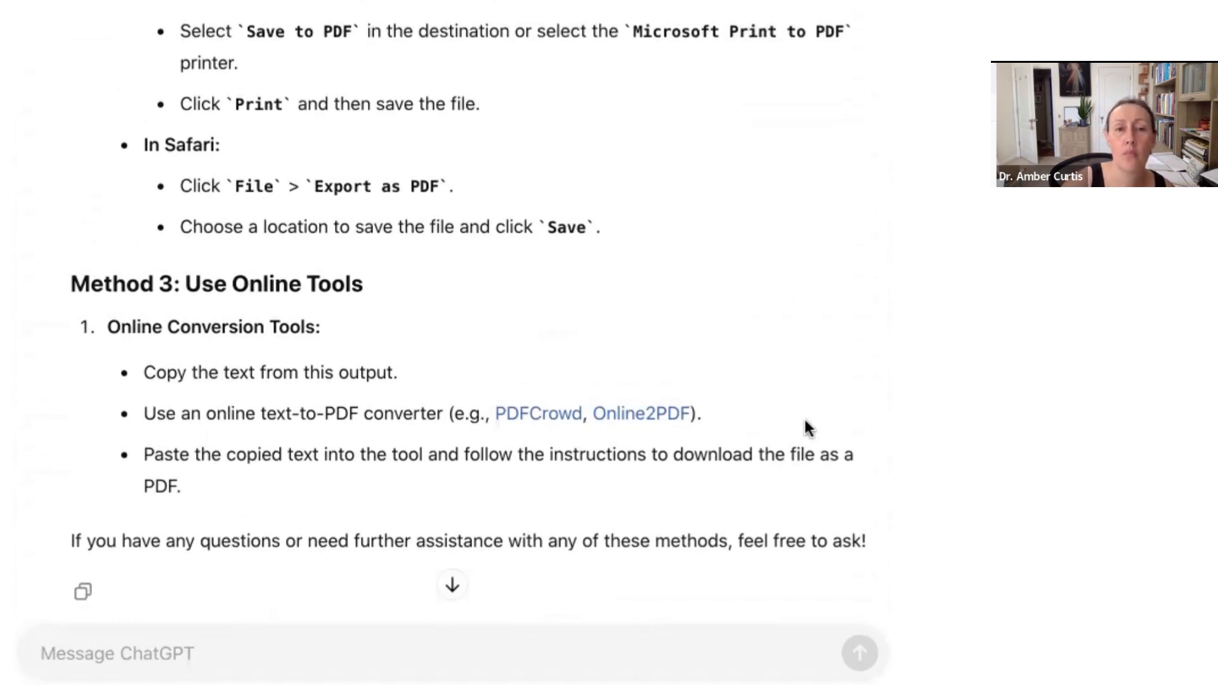
type("thank you!")
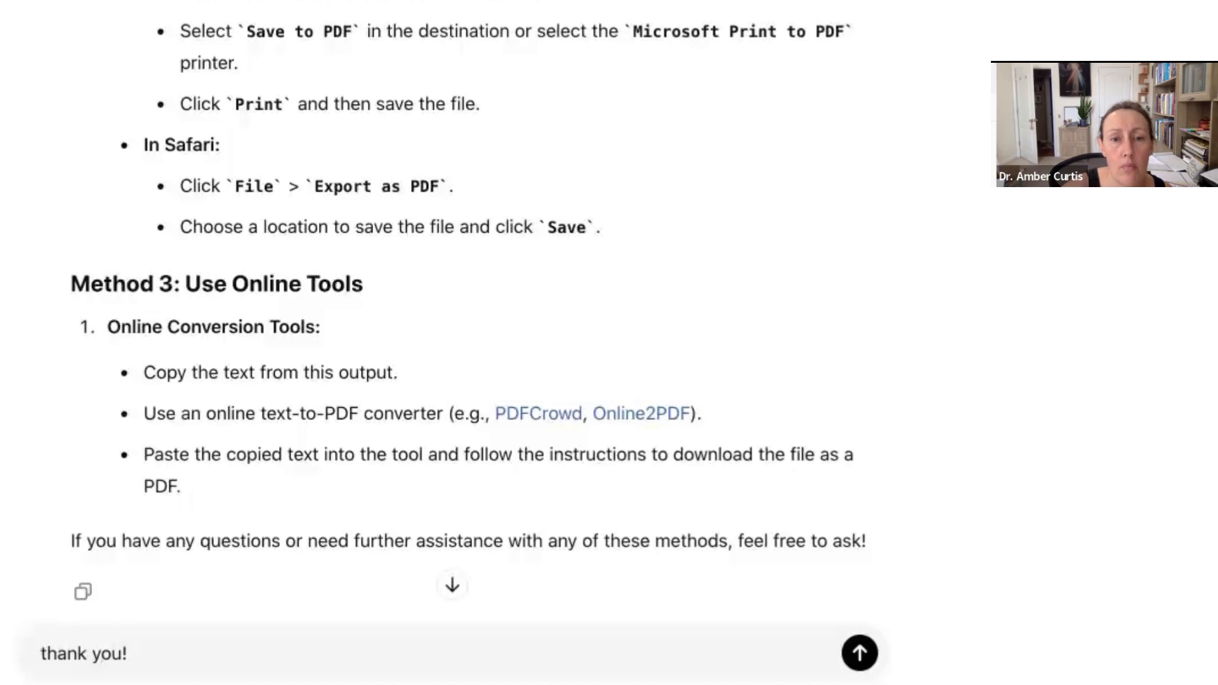
key("Return")
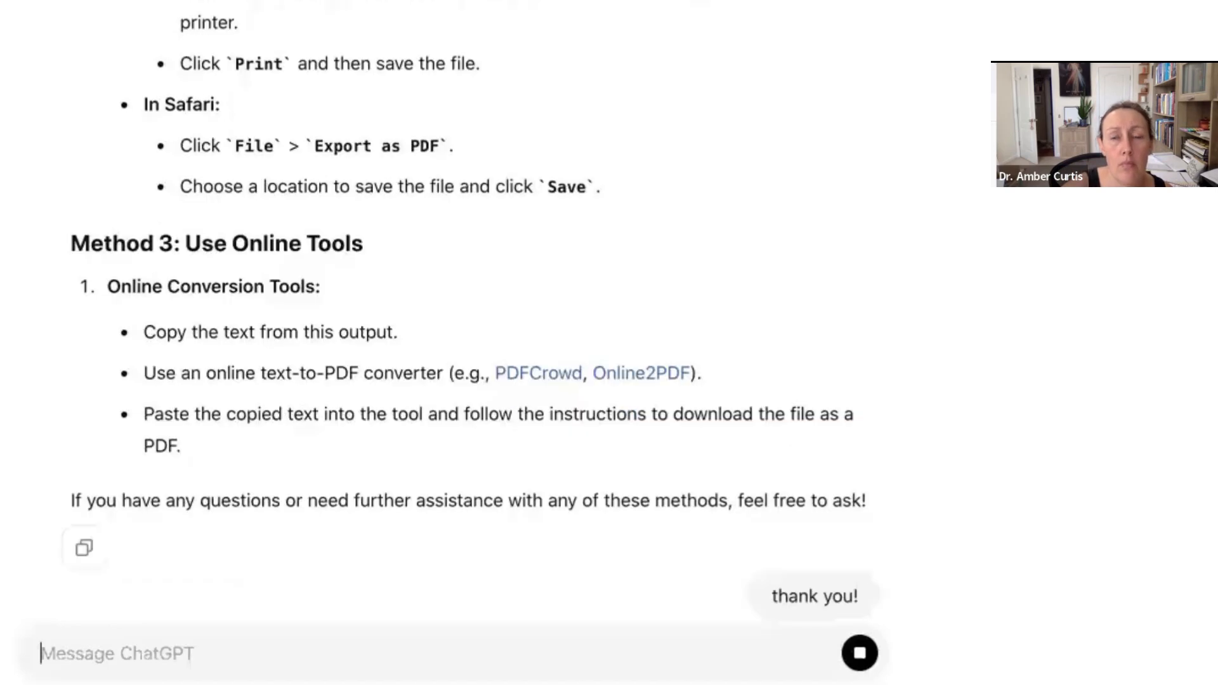